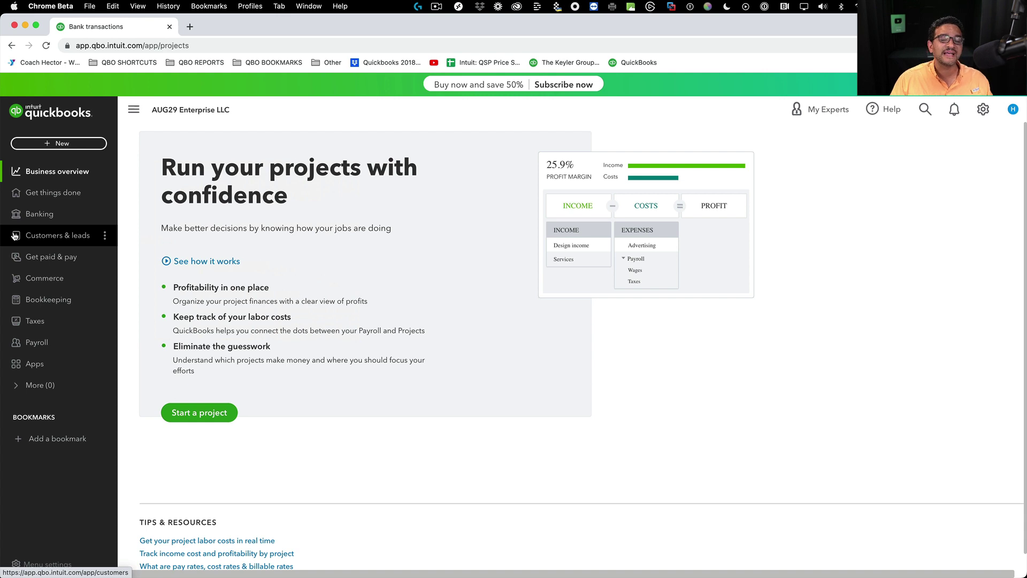
Hide Apps, Commerce and Get paid & pay from the left menu.
mouse_move(106, 173)
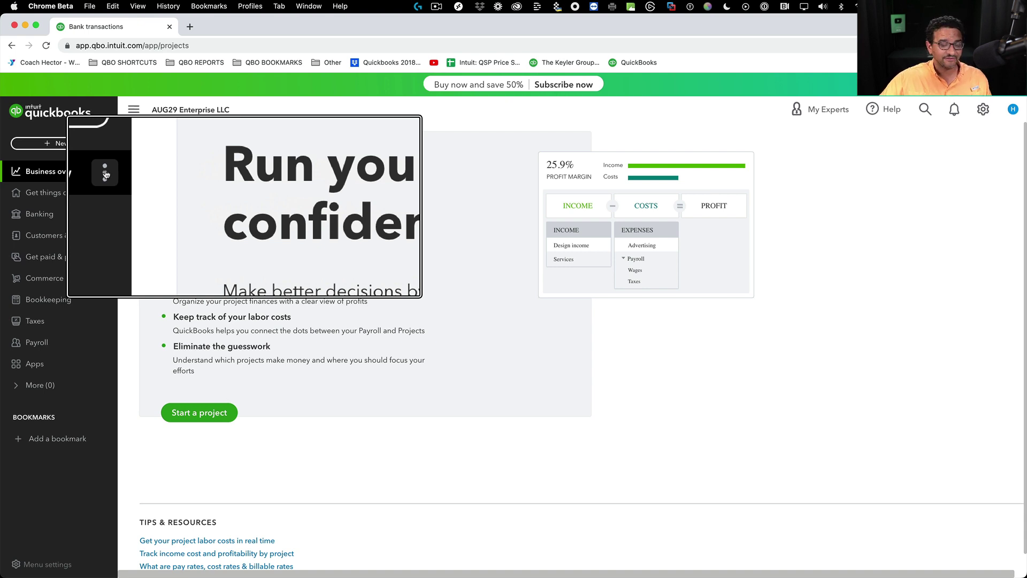
left_click(105, 171)
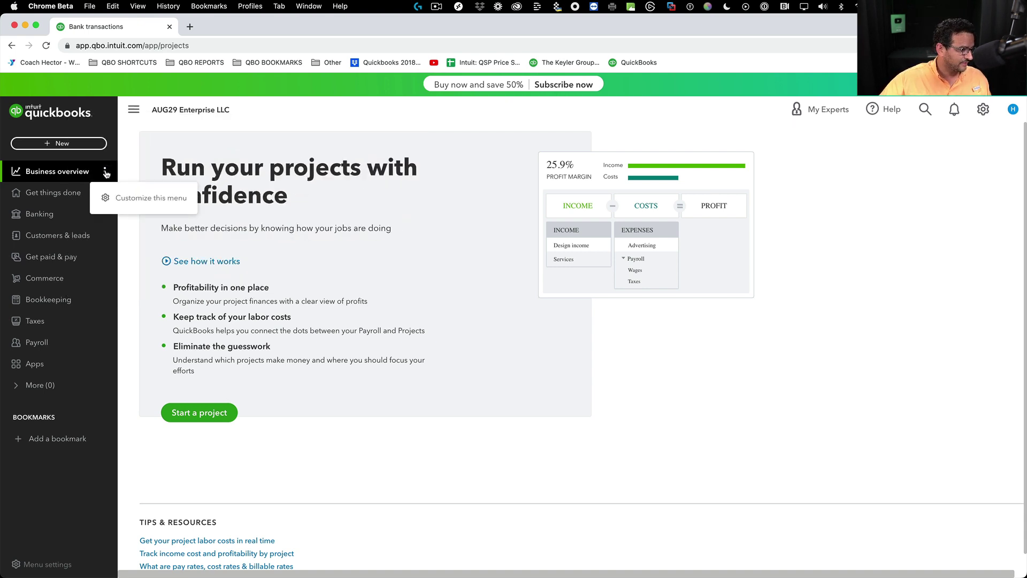
left_click(120, 201)
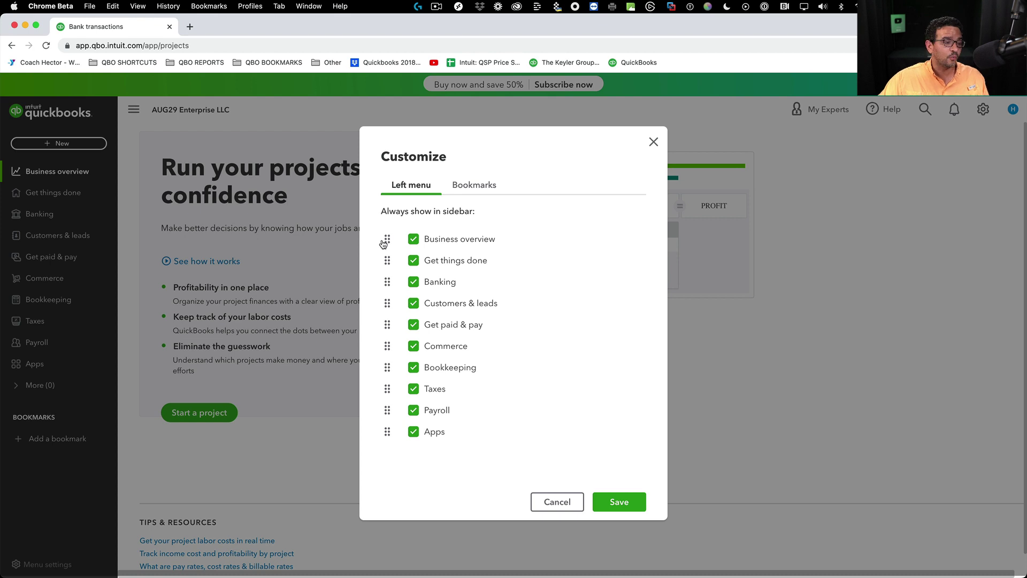
left_click(413, 431)
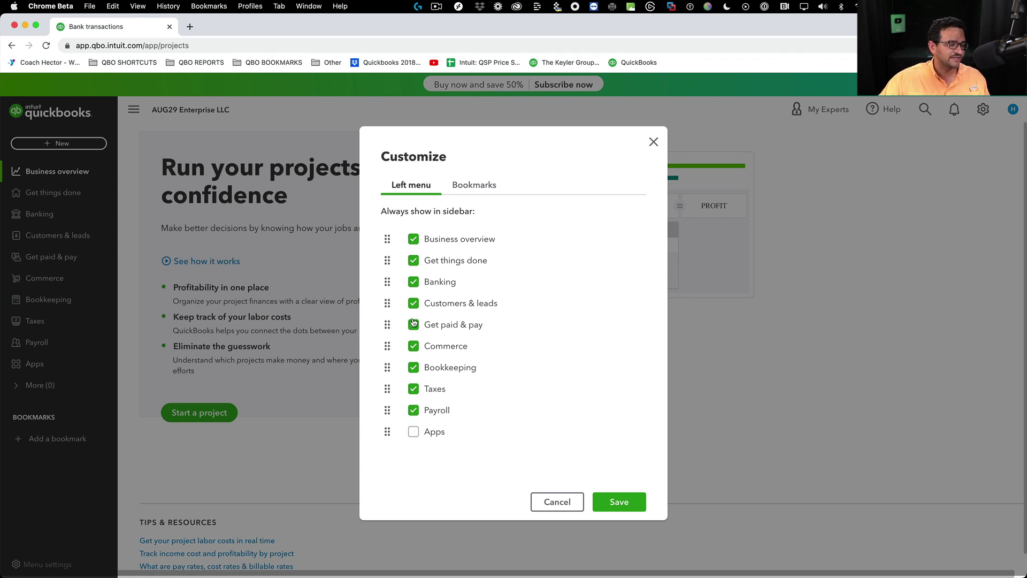
left_click(414, 346)
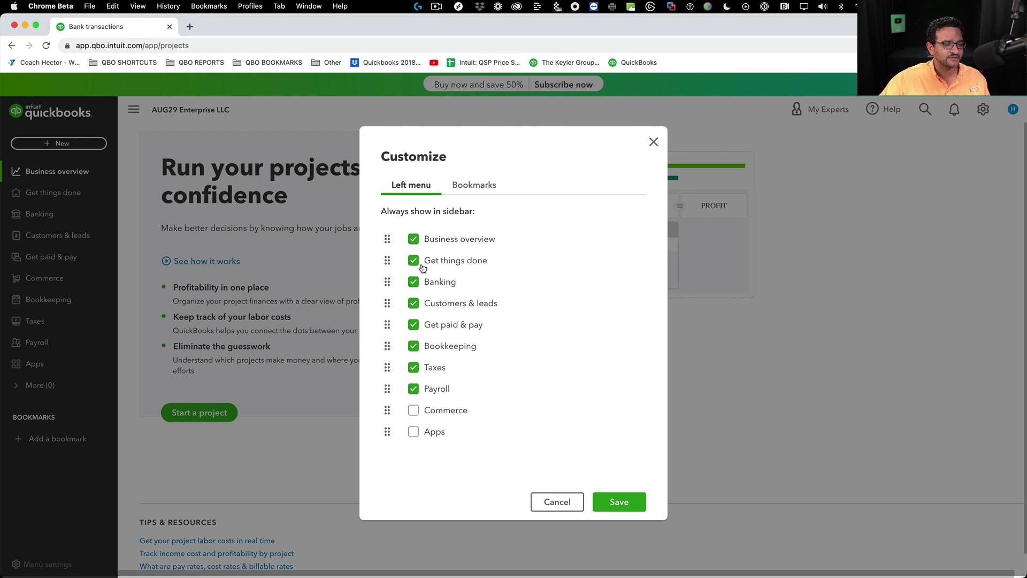
left_click(414, 324)
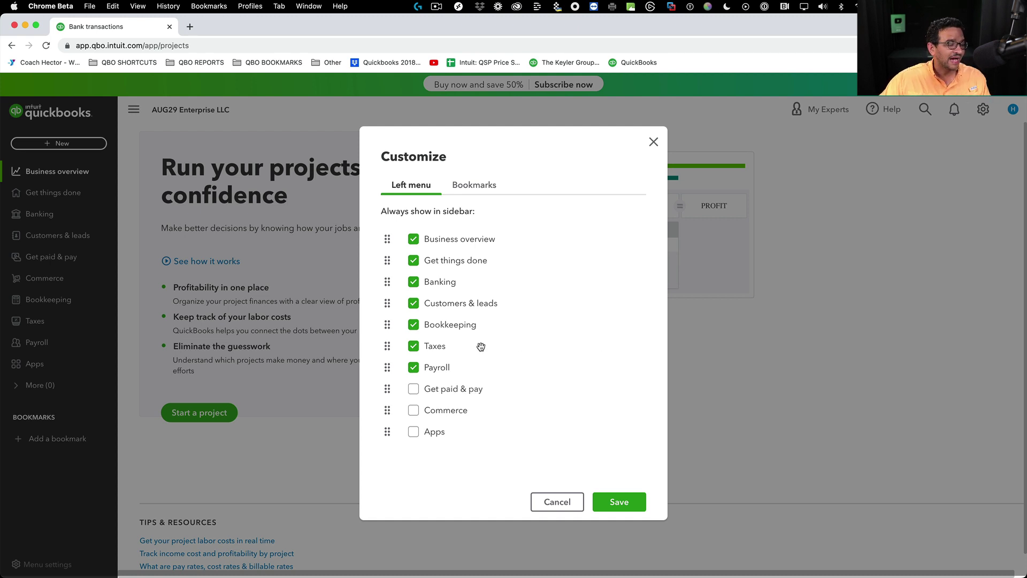
Reorder the menu to start with Taxes, Banking, then Customers & leads, and save.
left_click_drag(389, 350, 388, 238)
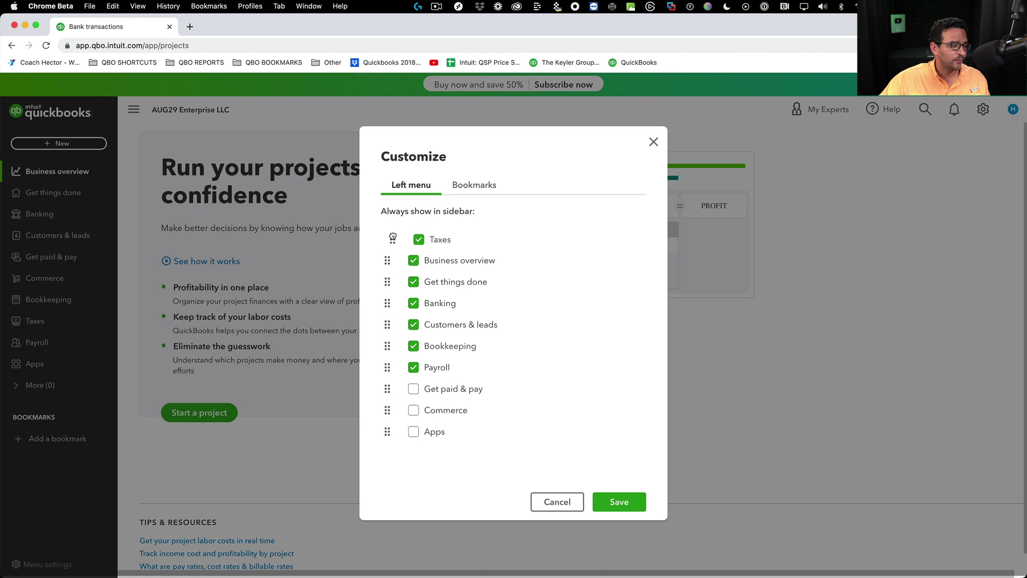
left_click_drag(388, 295, 389, 259)
left_click_drag(389, 326, 392, 280)
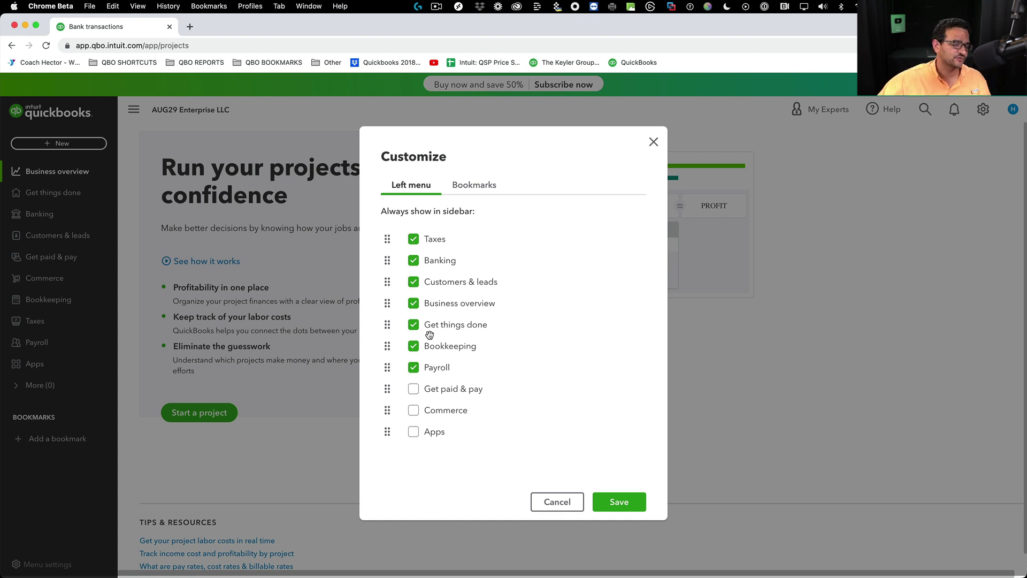
left_click(620, 507)
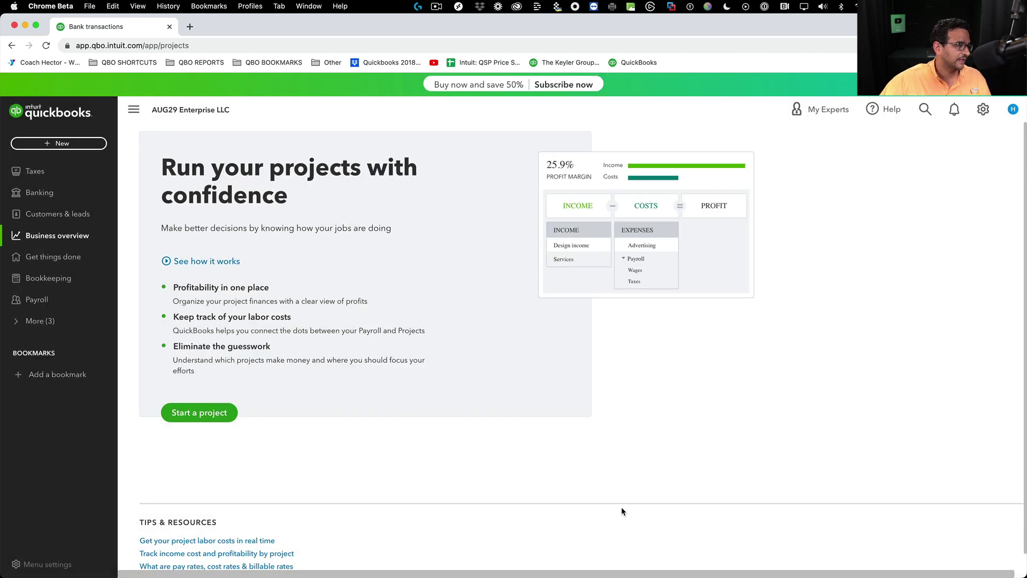
left_click(12, 324)
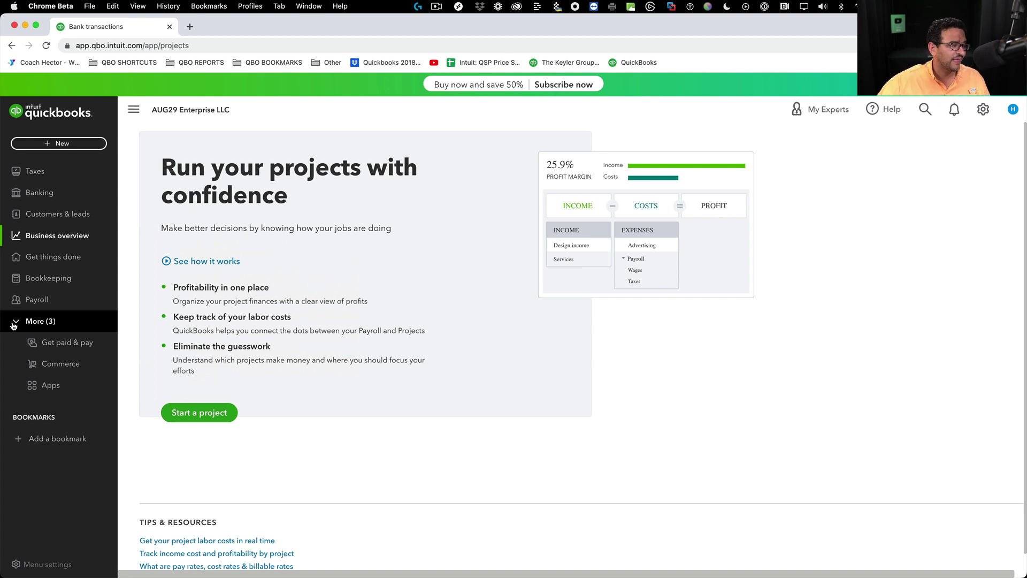
left_click(13, 324)
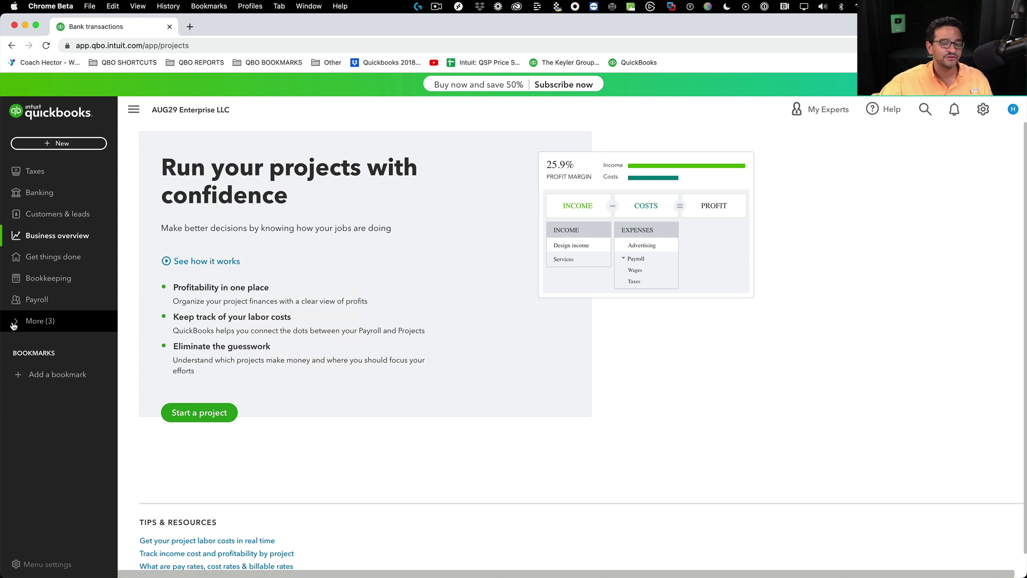
Bookmark the Customers, Projects and Reports pages and save the bookmarks.
left_click(57, 375)
left_click(431, 239)
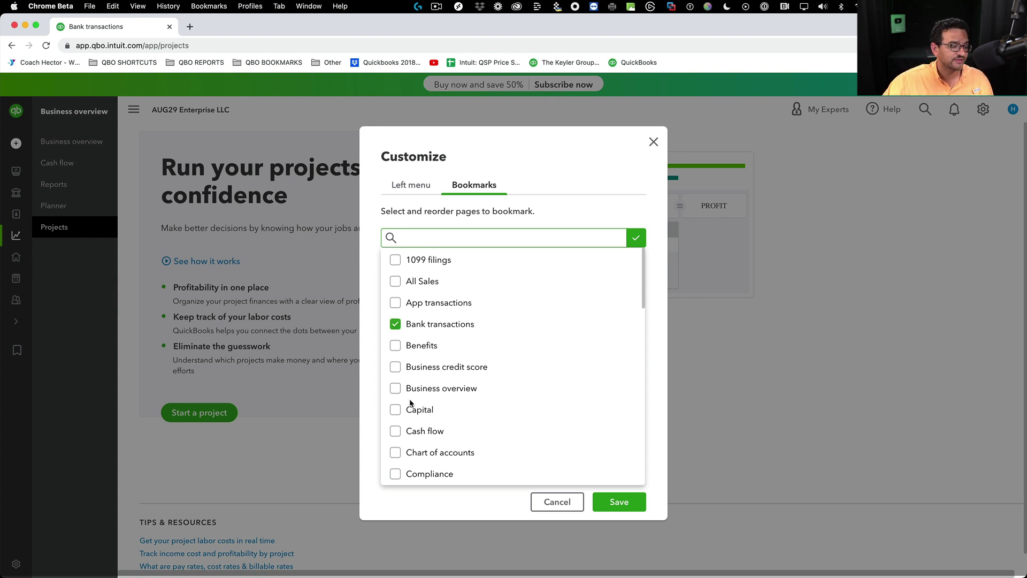
scroll(454, 407, "down", 2)
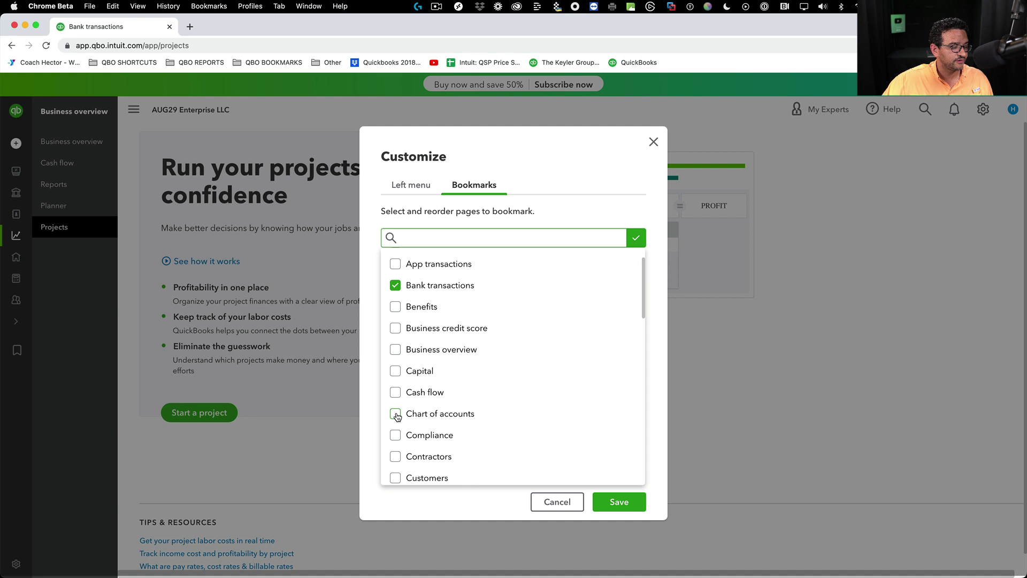
scroll(488, 416, "down", 8)
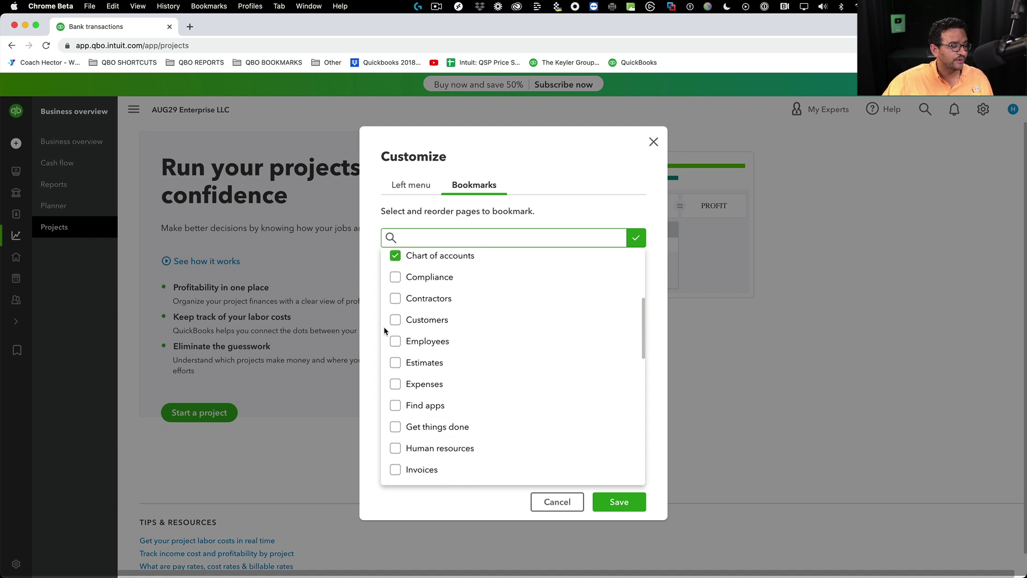
left_click(396, 321)
scroll(479, 394, "down", 5)
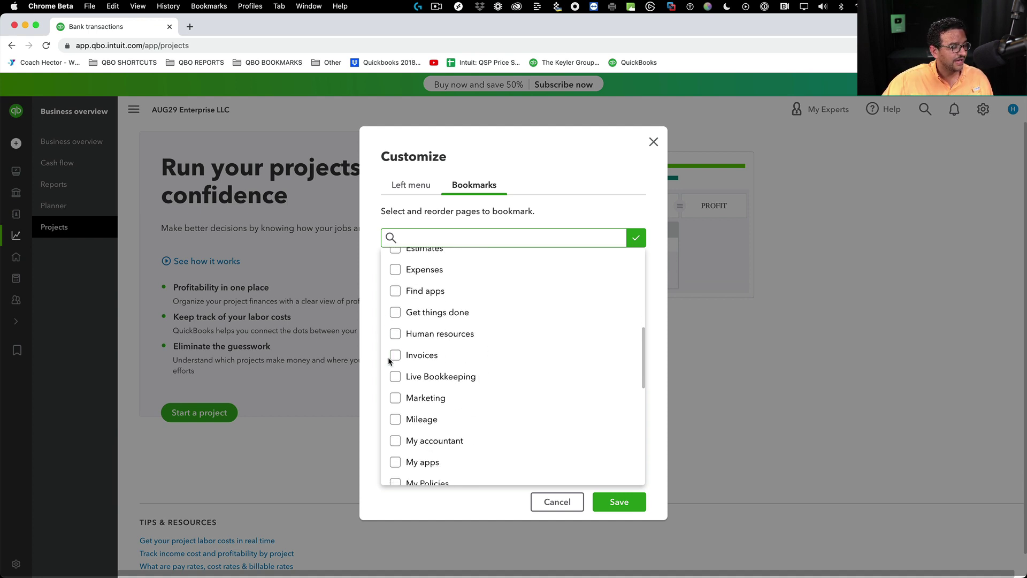
scroll(476, 408, "down", 13)
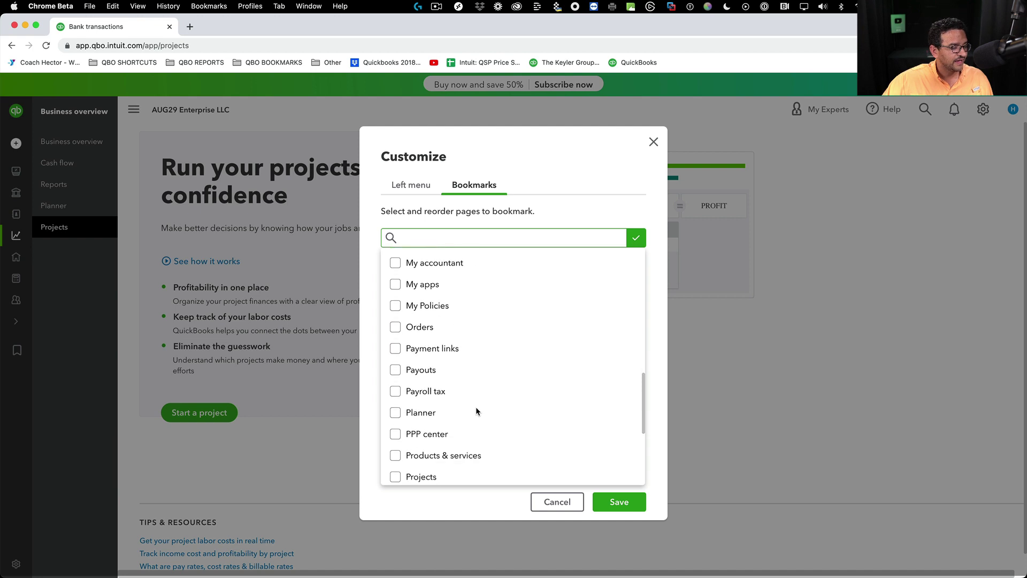
left_click(395, 364)
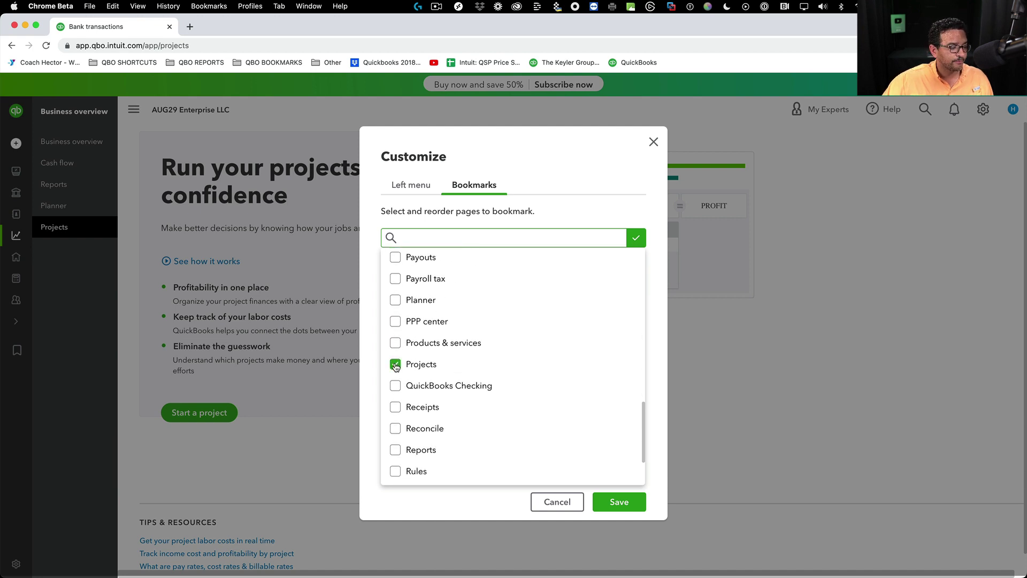
scroll(527, 399, "down", 4)
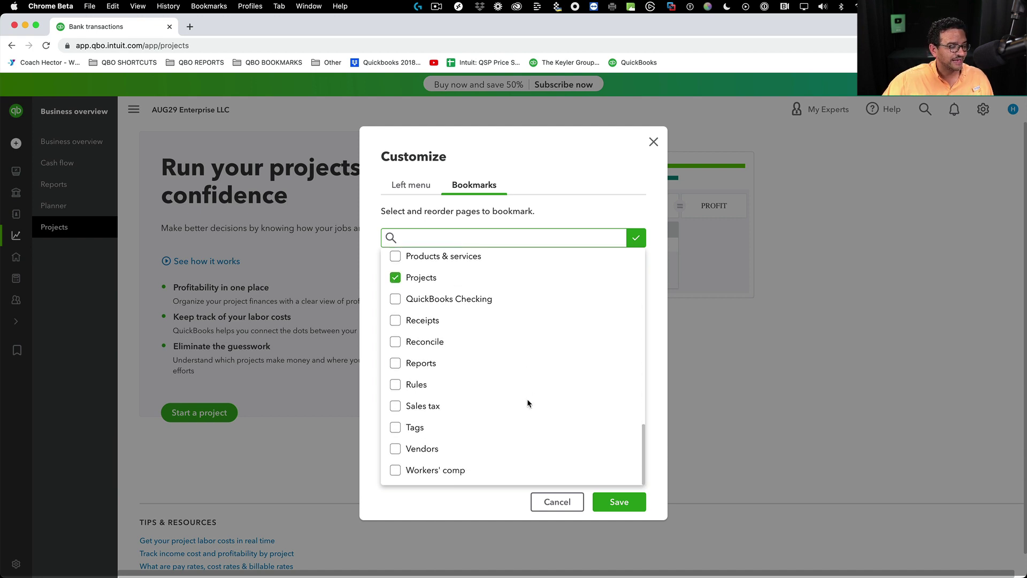
left_click(400, 366)
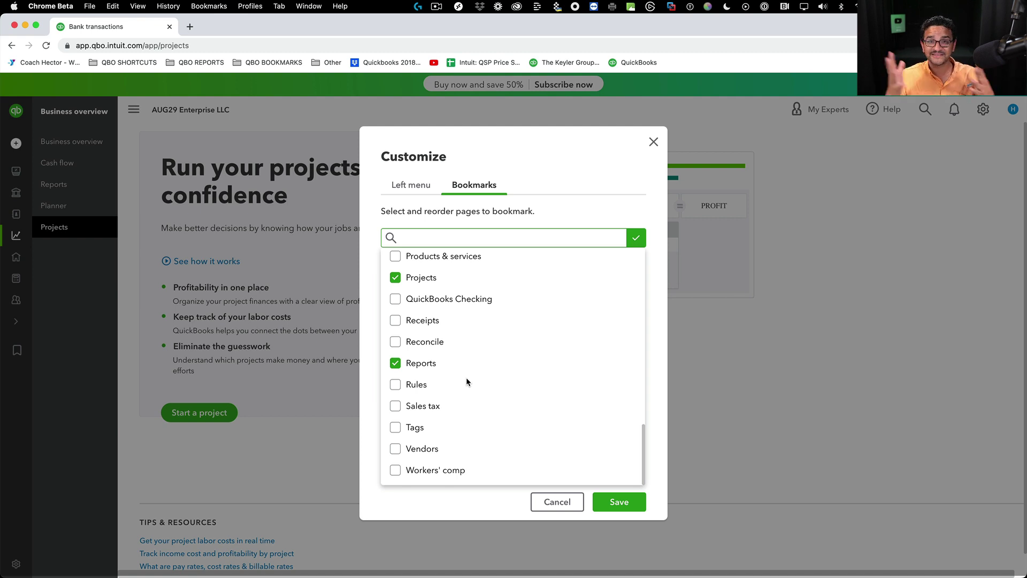
left_click(633, 503)
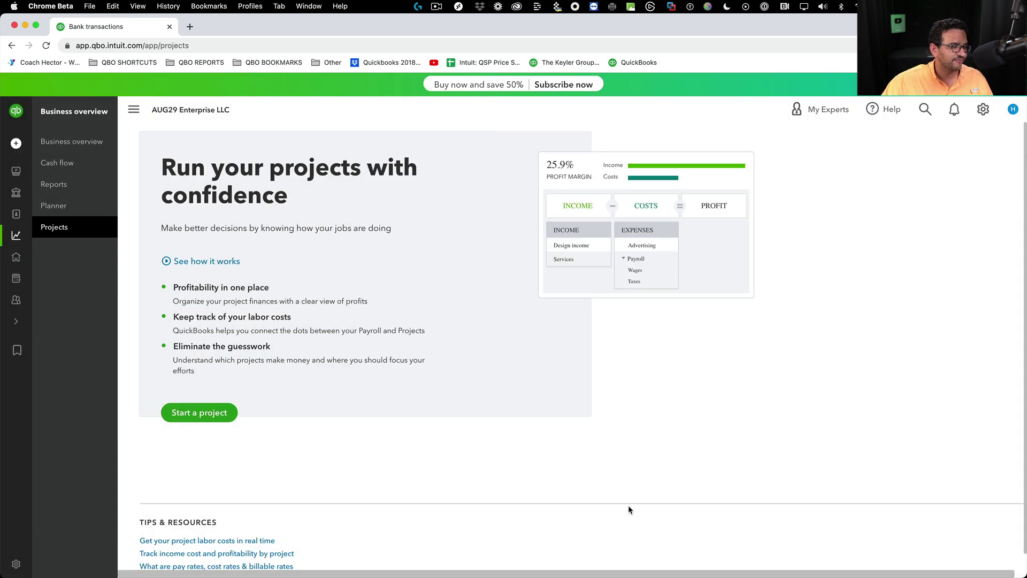
Reorder the bookmarks so Chart of accounts comes first and Reports second, then save.
mouse_move(21, 342)
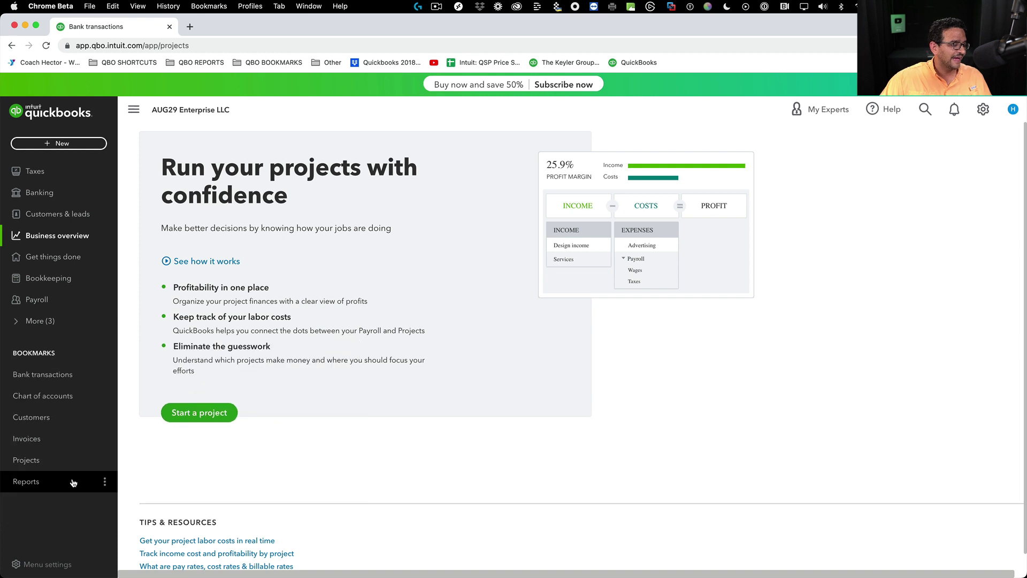
left_click(104, 481)
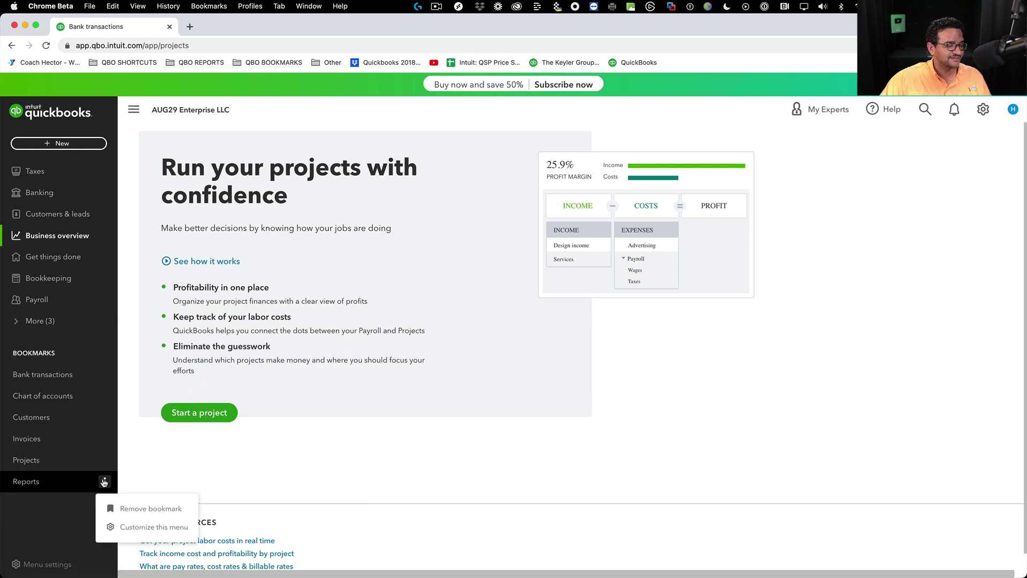
left_click(137, 529)
left_click_drag(391, 377, 385, 262)
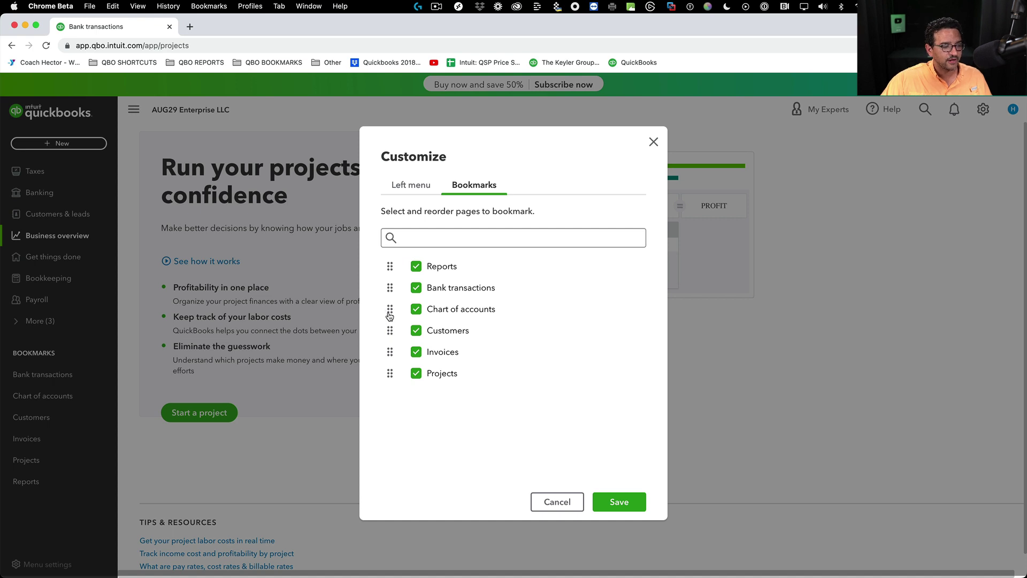
left_click_drag(389, 310, 387, 263)
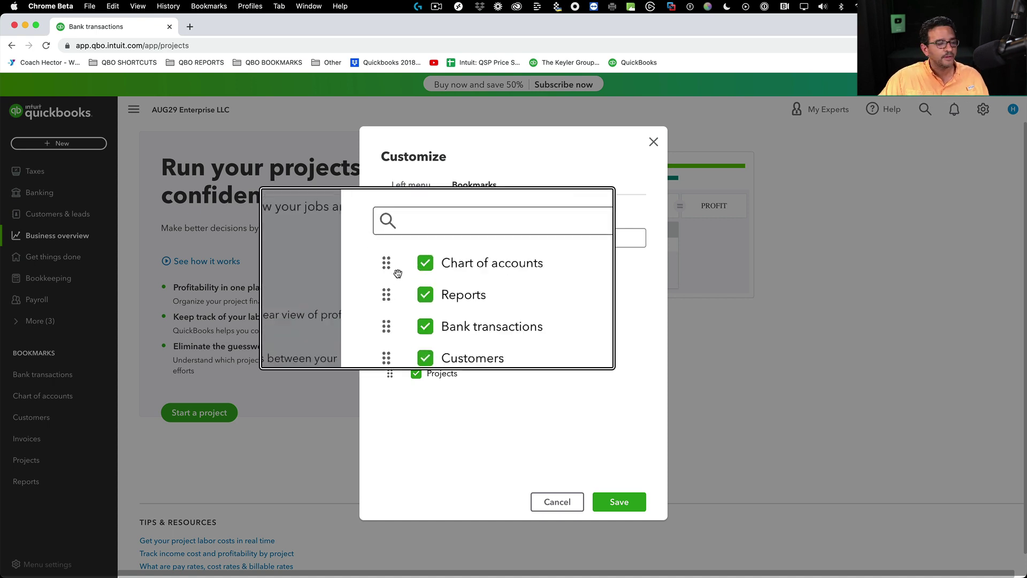
left_click(625, 508)
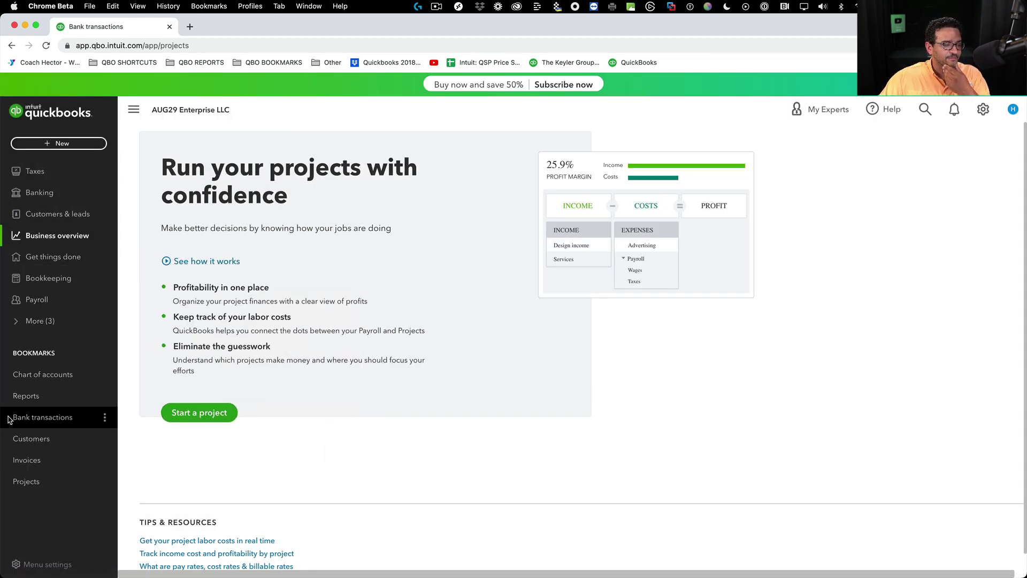
Visit Chart of Accounts, then Reports, using the sidebar bookmarks.
left_click(36, 373)
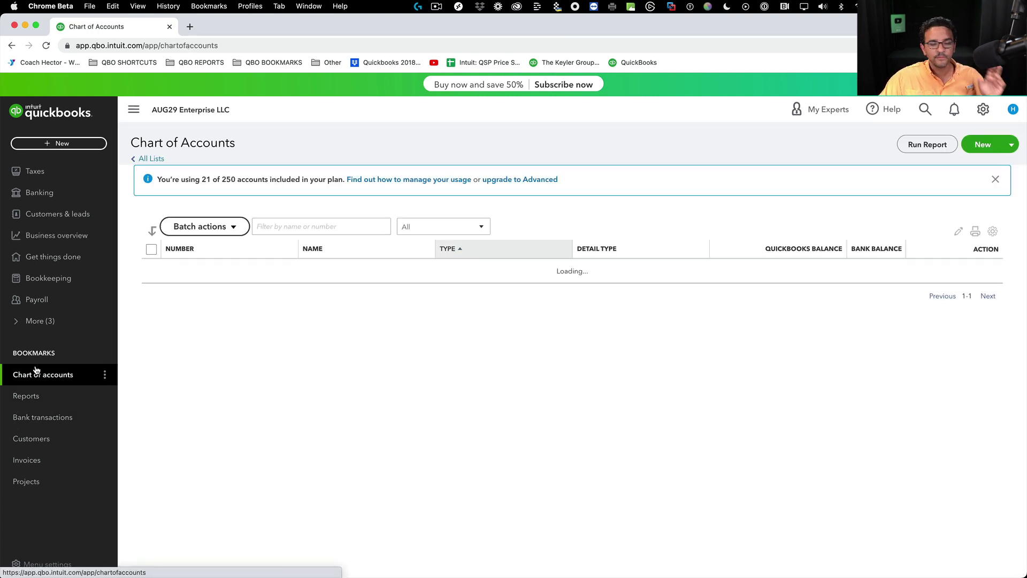
left_click(35, 400)
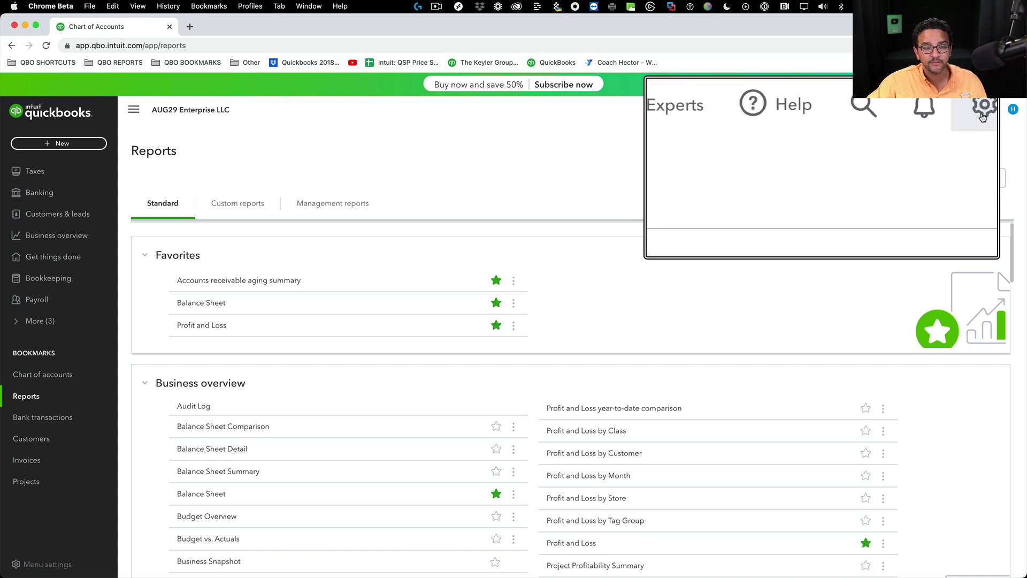
Switch the company to Accountant view from the gear settings menu.
left_click(985, 112)
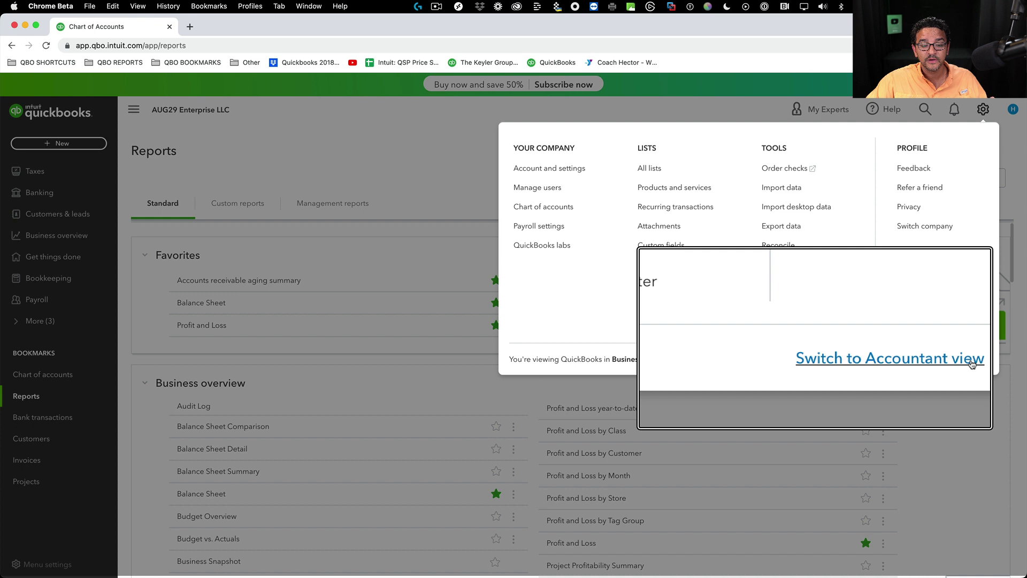
left_click(971, 363)
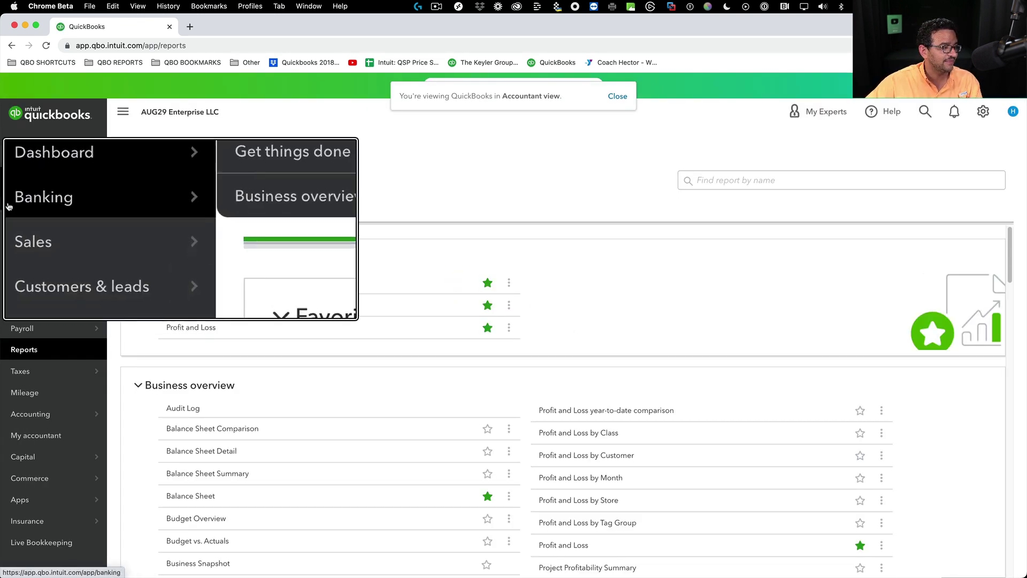
mouse_move(22, 269)
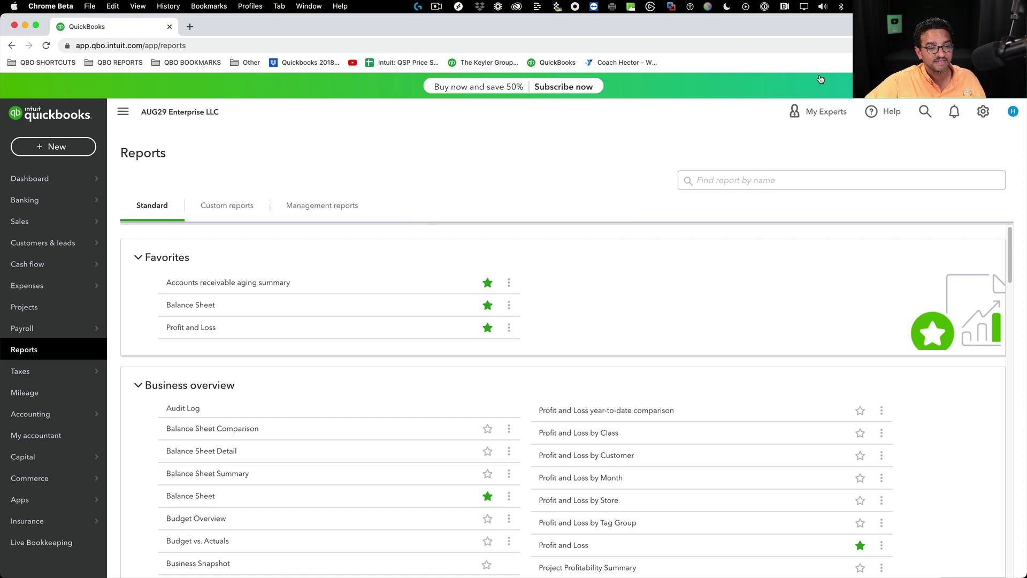
Switch back to Business view from the gear settings menu.
left_click(984, 113)
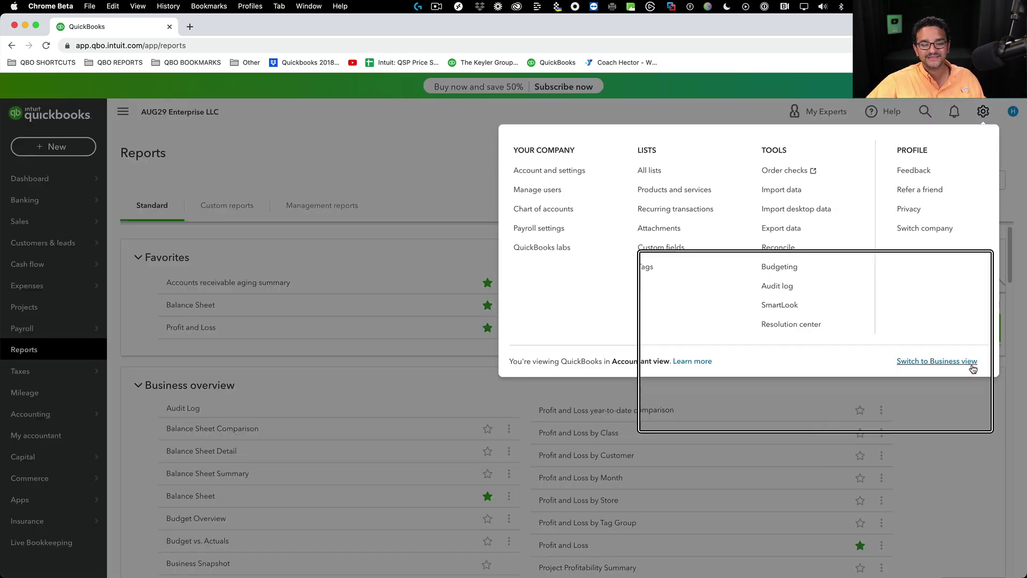
left_click(972, 363)
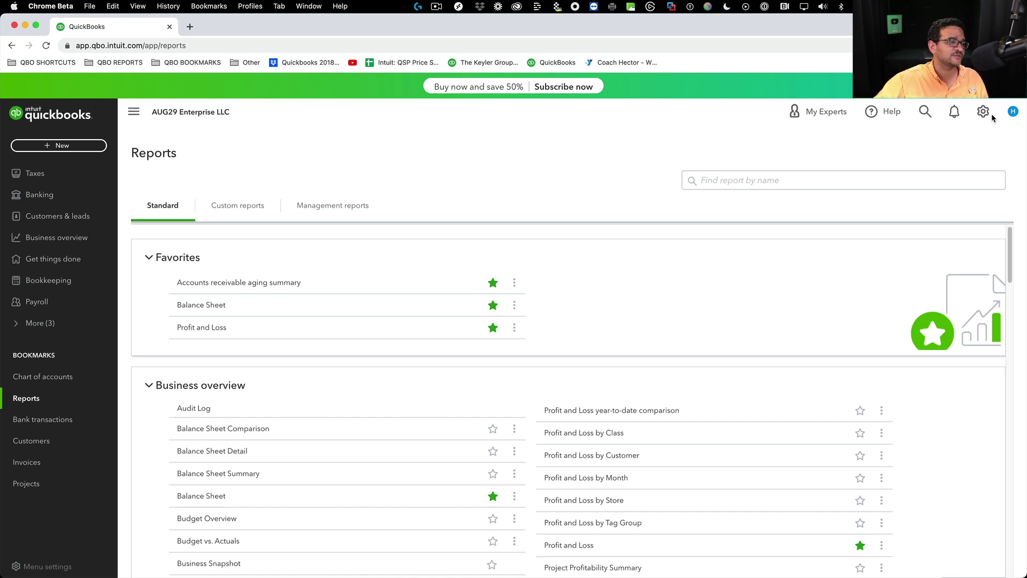
Open Generic Transaction Report from the QBO SHORTCUTS > QBO REPORTS > Hidden Reports bookmarks.
left_click(19, 64)
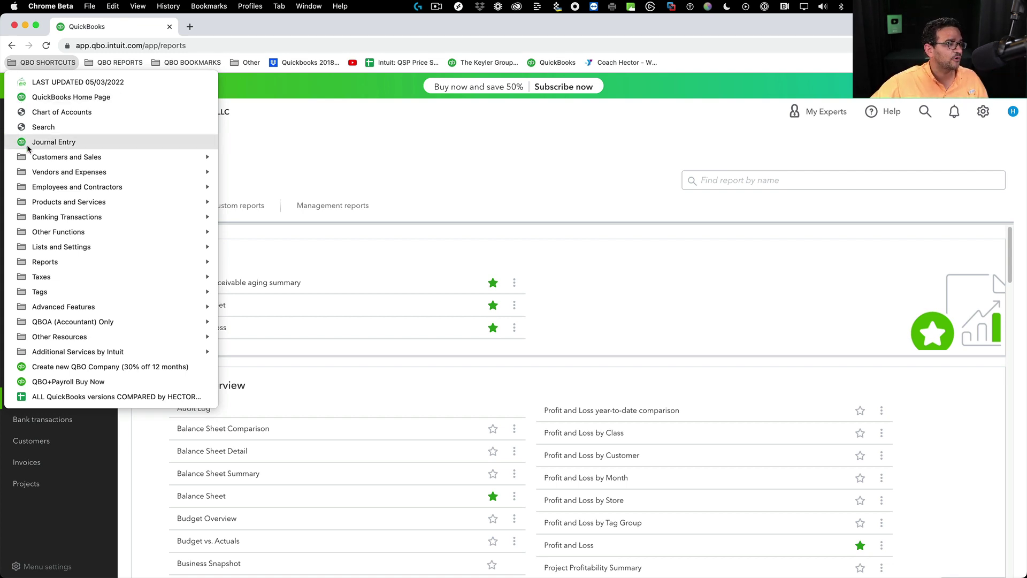
mouse_move(69, 160)
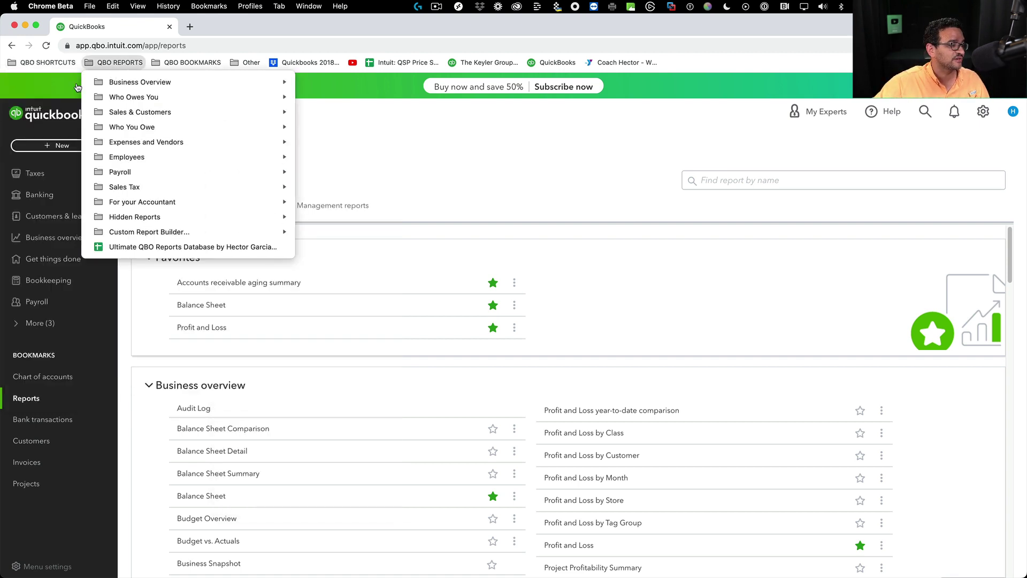
mouse_move(71, 193)
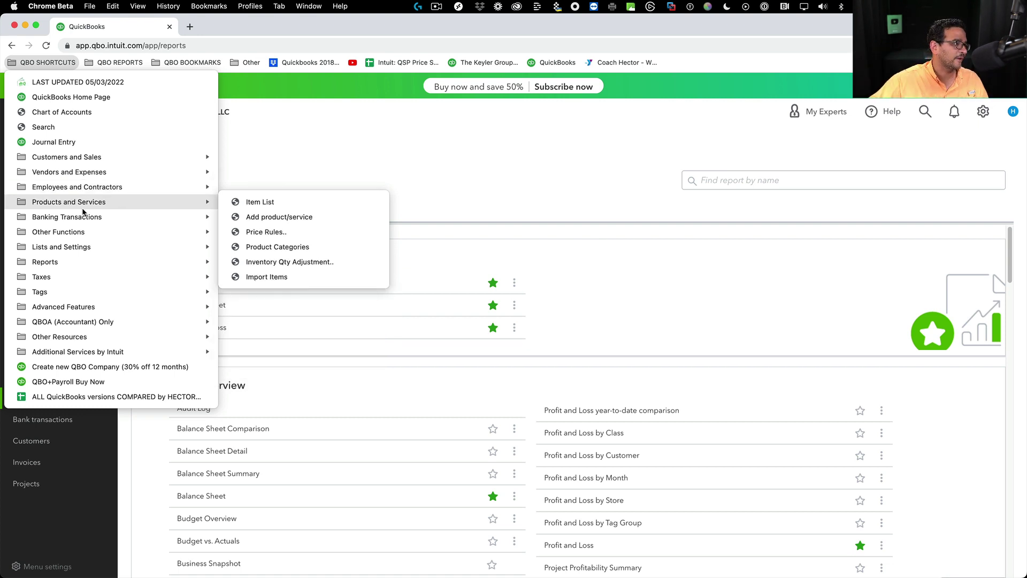
mouse_move(95, 60)
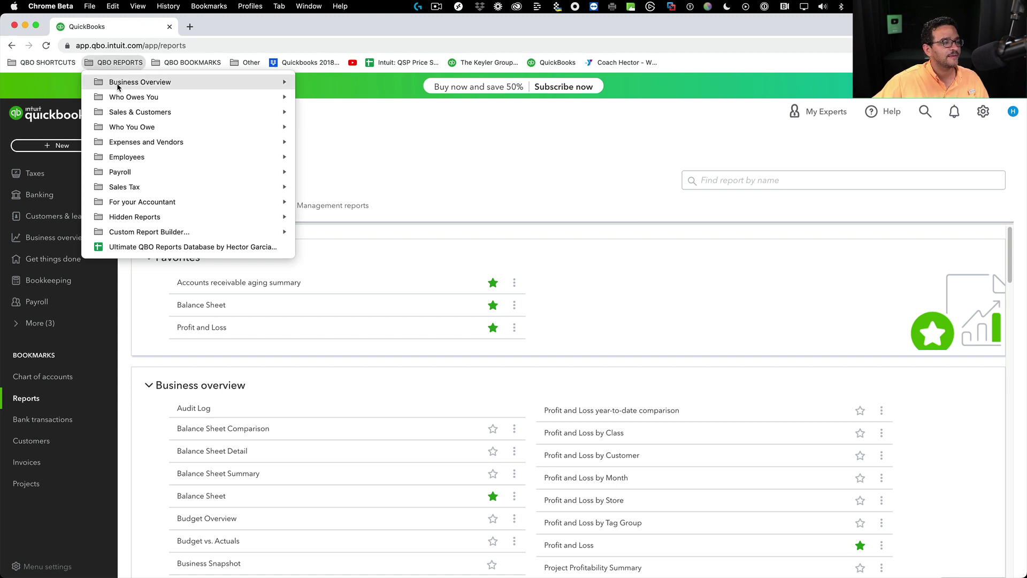
mouse_move(137, 147)
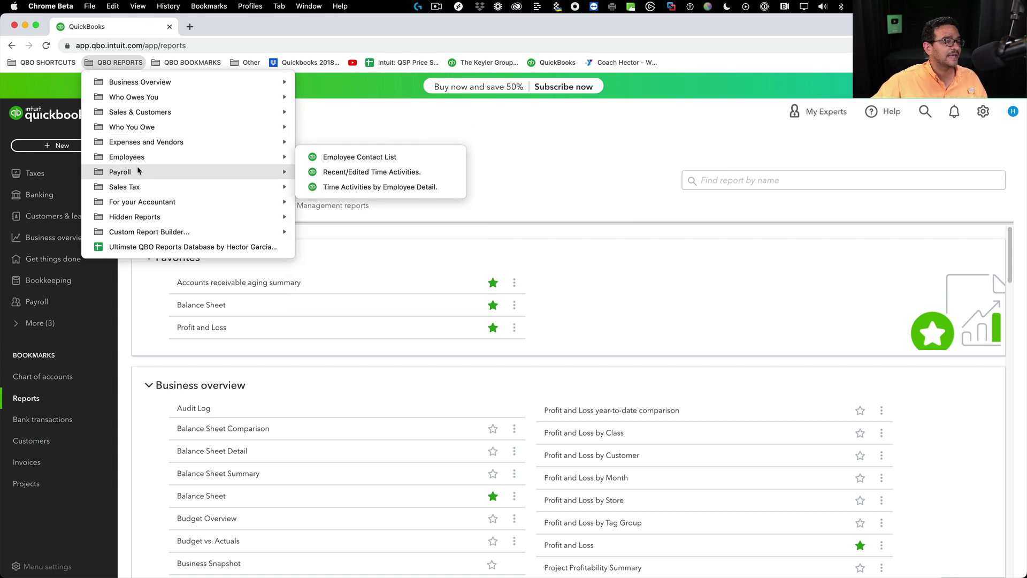
mouse_move(137, 170)
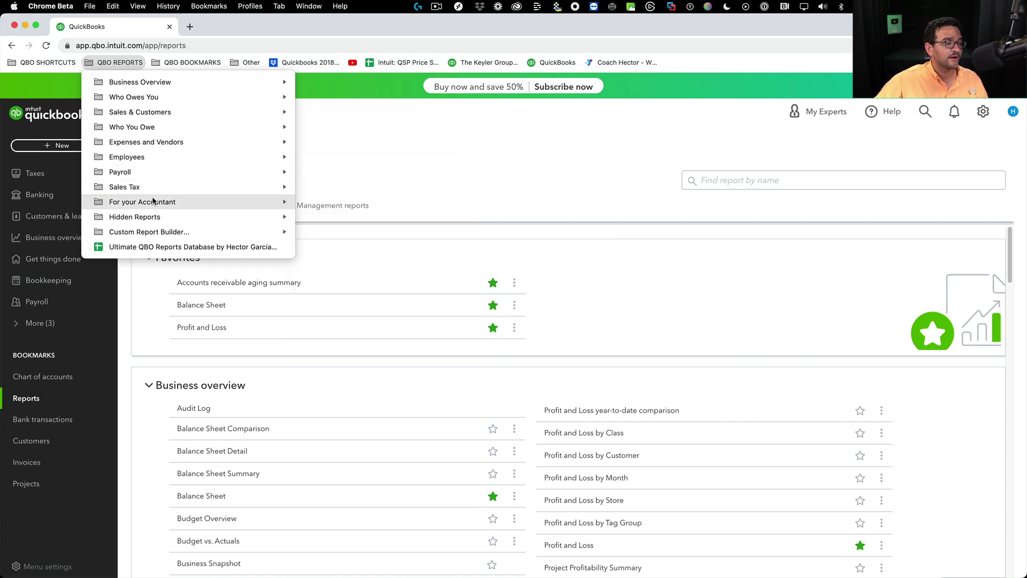
mouse_move(152, 220)
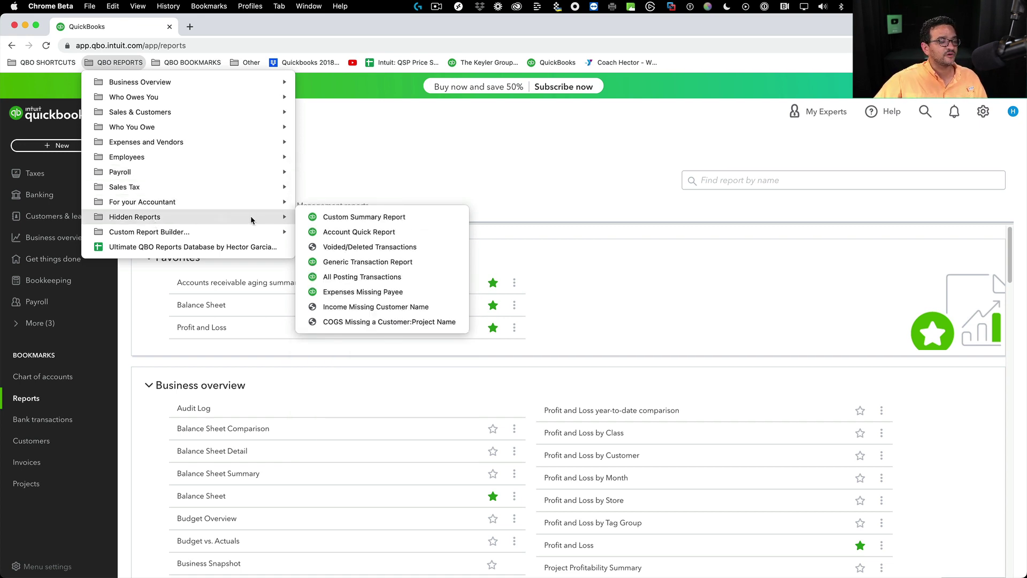
left_click(351, 261)
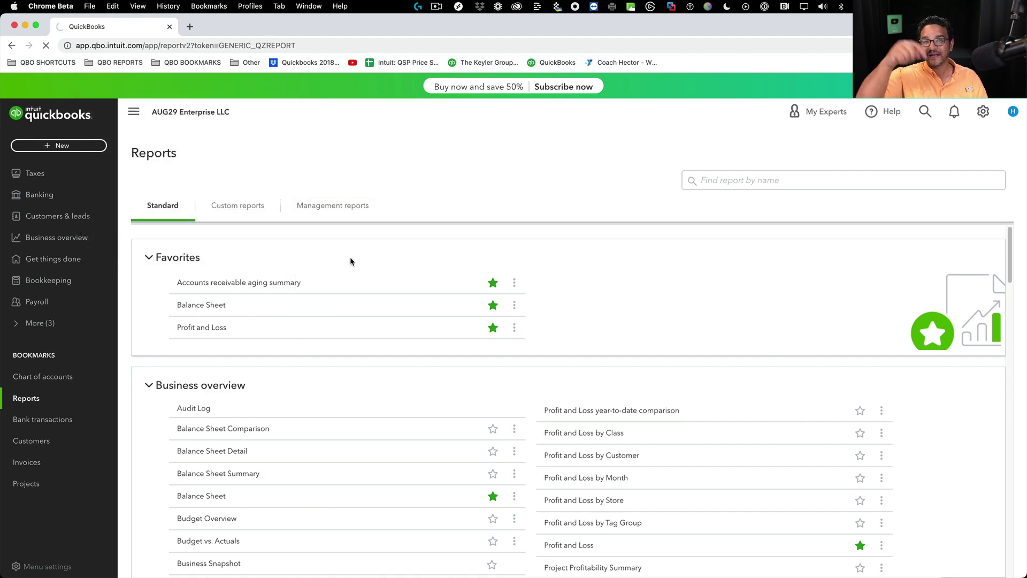